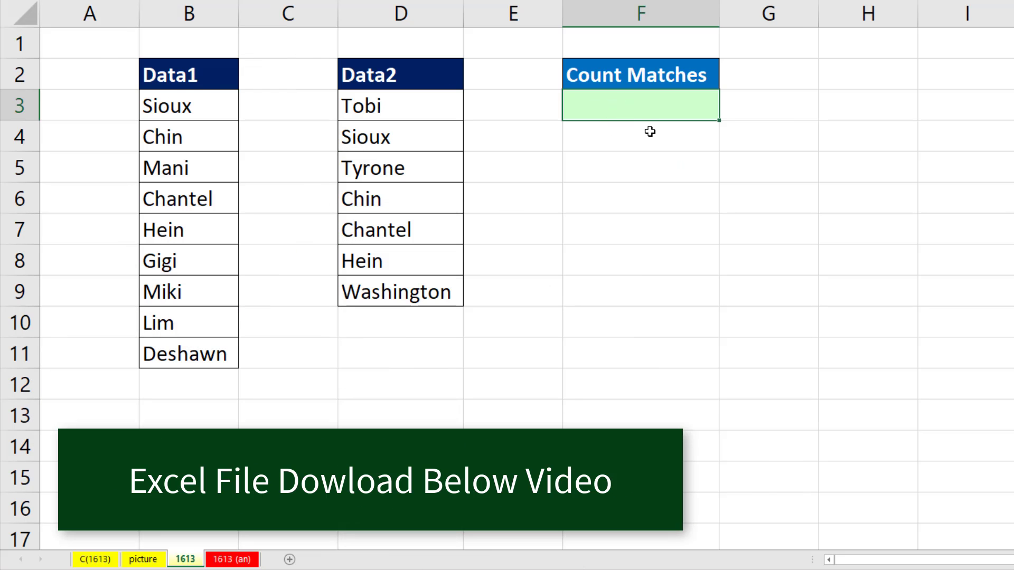
Step: Write =MATCH(D3:D9,B3:B11,0) in F3 to exact-match Data2 names against Data1
type("=mat")
key("Tab")
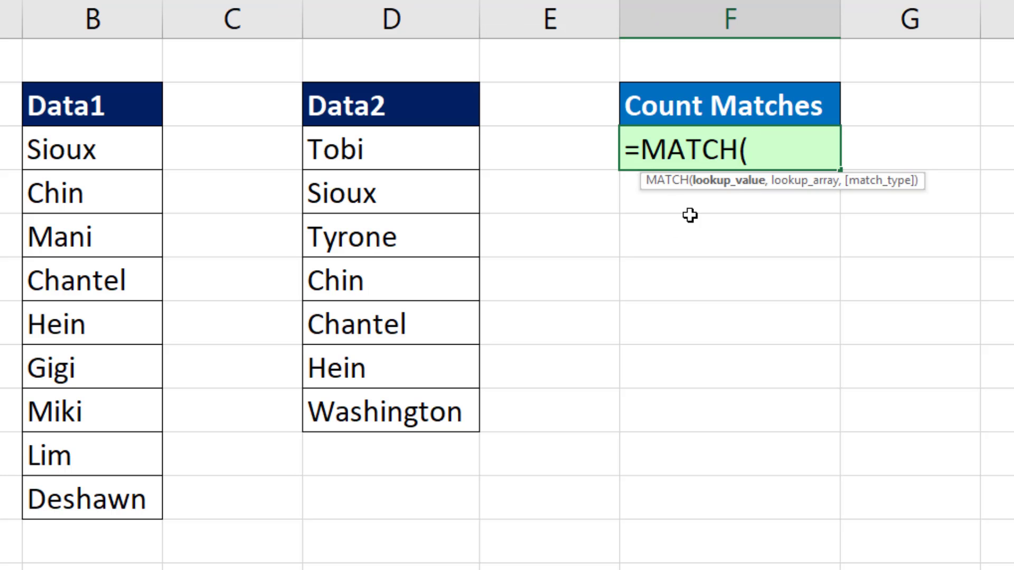
left_click_drag(448, 145, 382, 412)
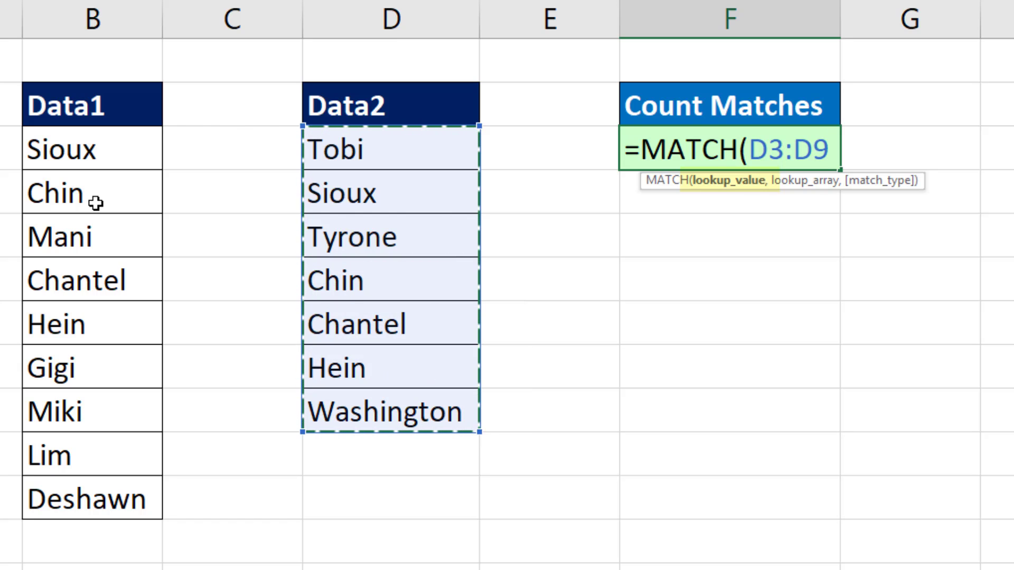
type(",")
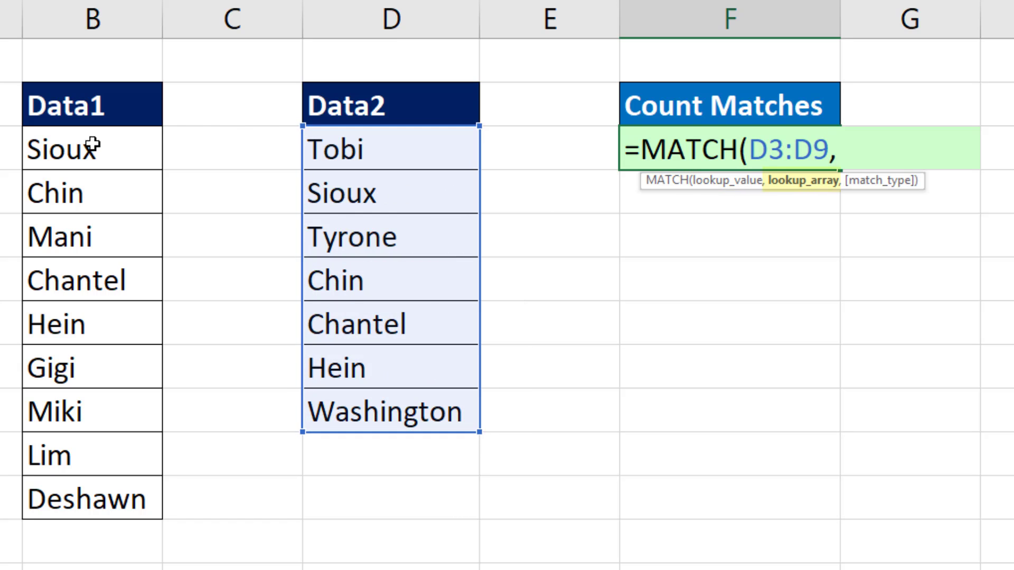
left_click_drag(93, 146, 197, 498)
type(",")
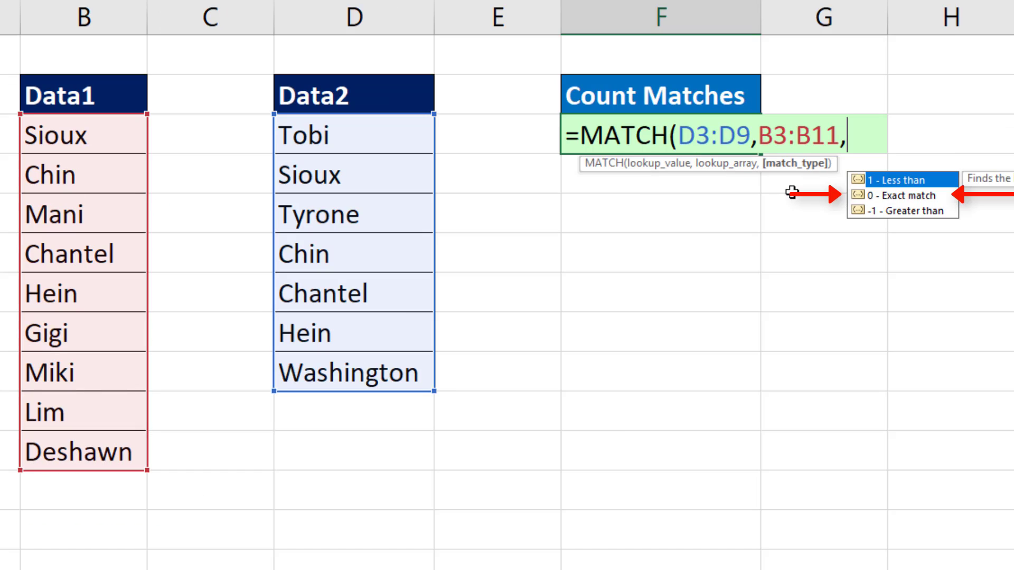
type("0)")
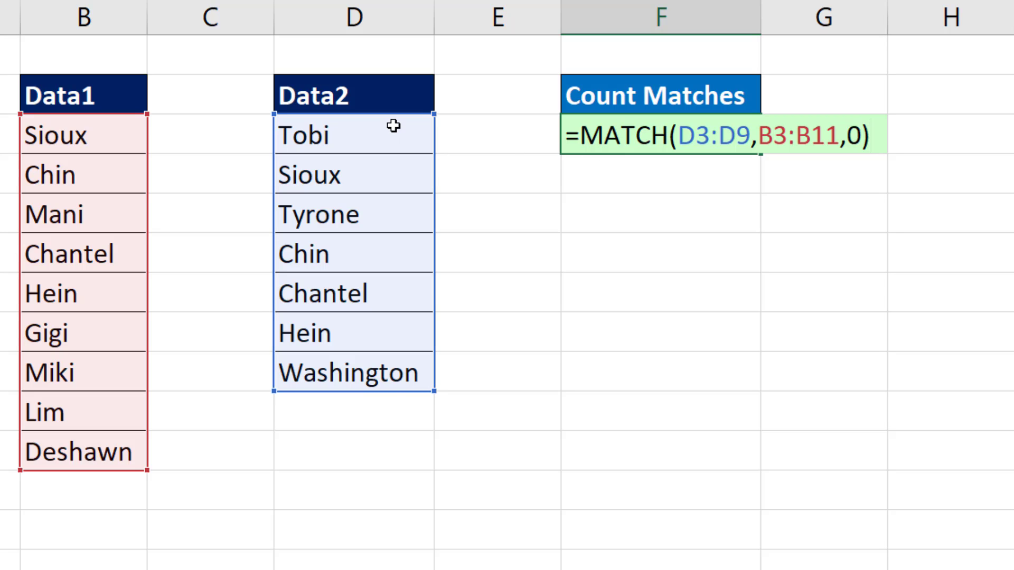
left_click(690, 132)
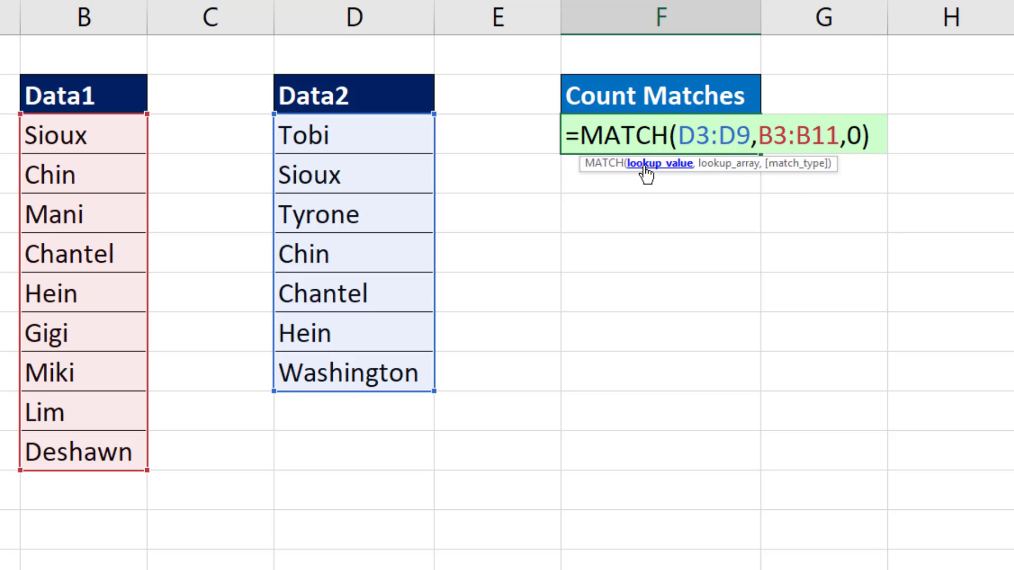
Step: Evaluate F3's MATCH formula in place to preview the array {#N/A;1;#N/A;2;4;5;#N/A}
left_click(644, 167)
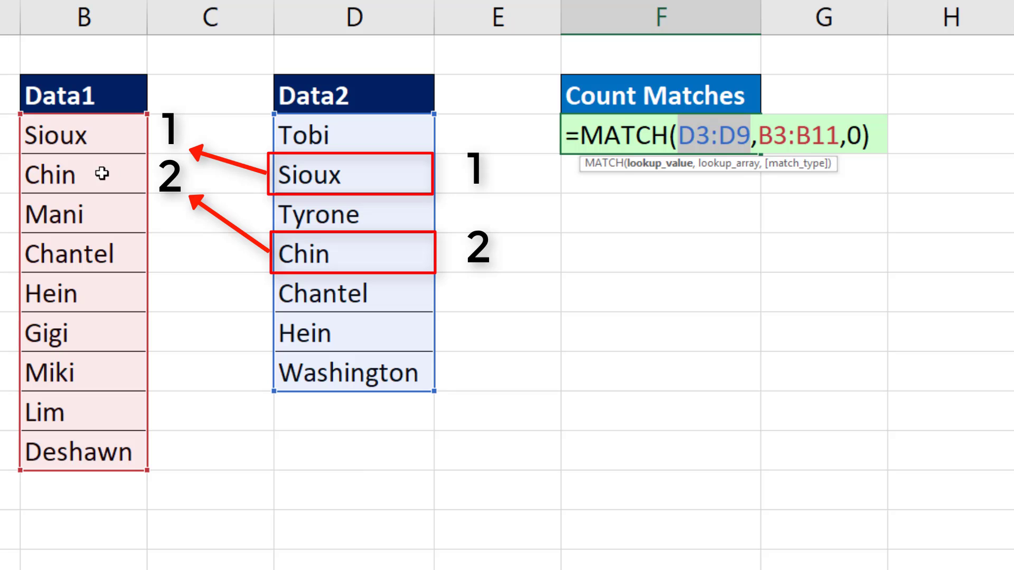
left_click(879, 136)
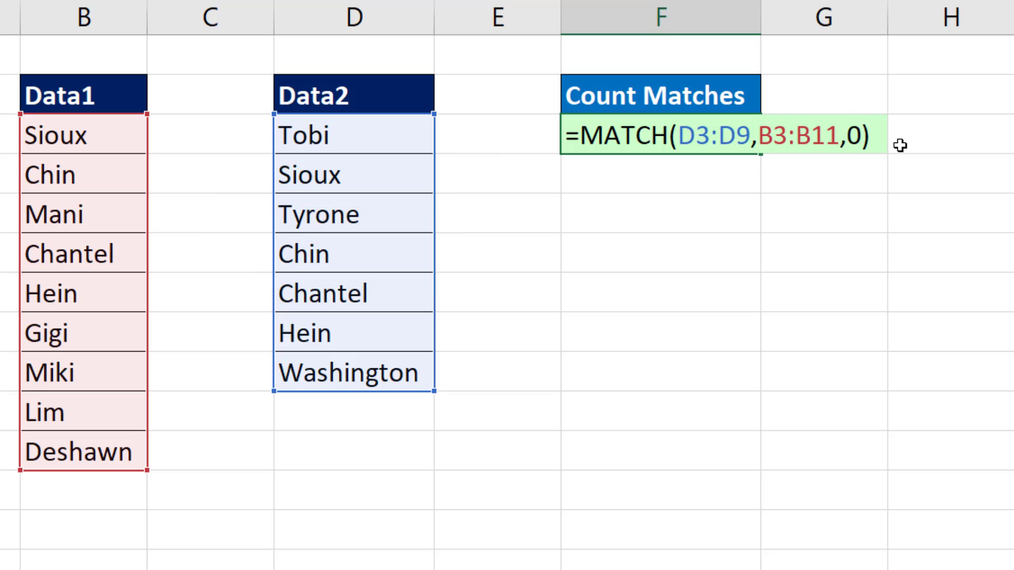
key("F9")
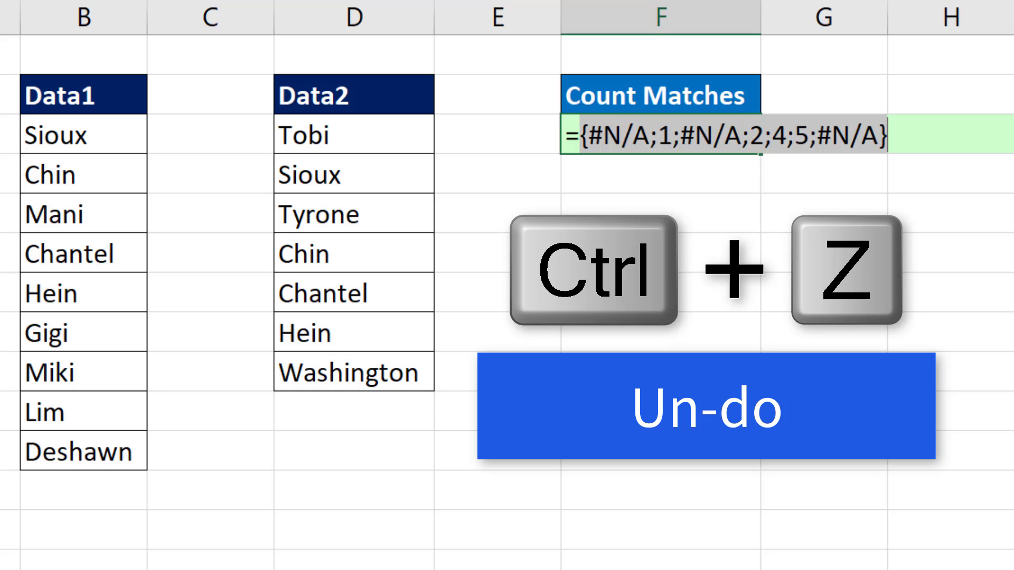
Step: Restore the formula and wrap it as =COUNT(MATCH(D3:D9,B3:B11,0)), so F3 shows 4
key("ctrl+z")
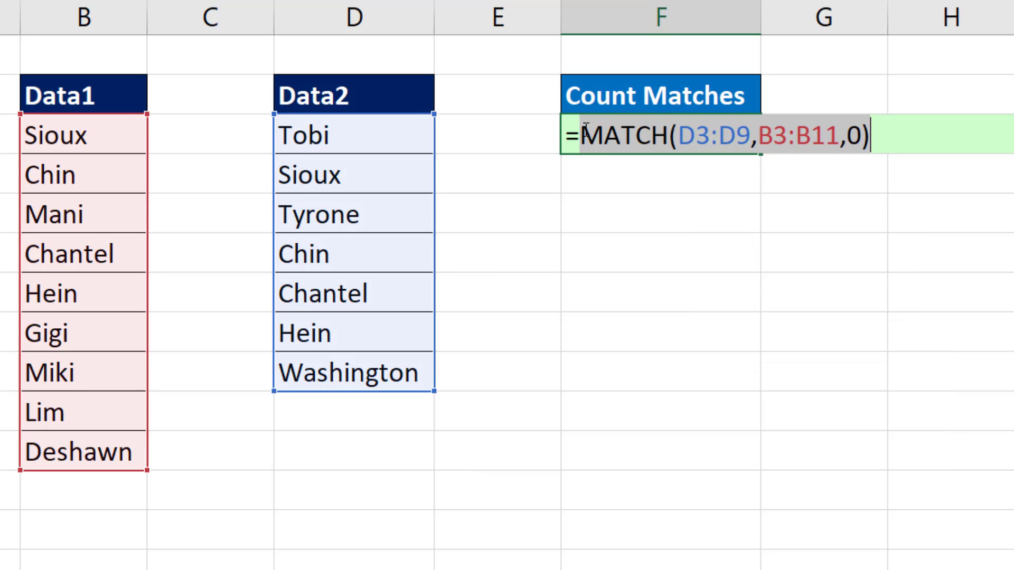
left_click(583, 132)
type("coun")
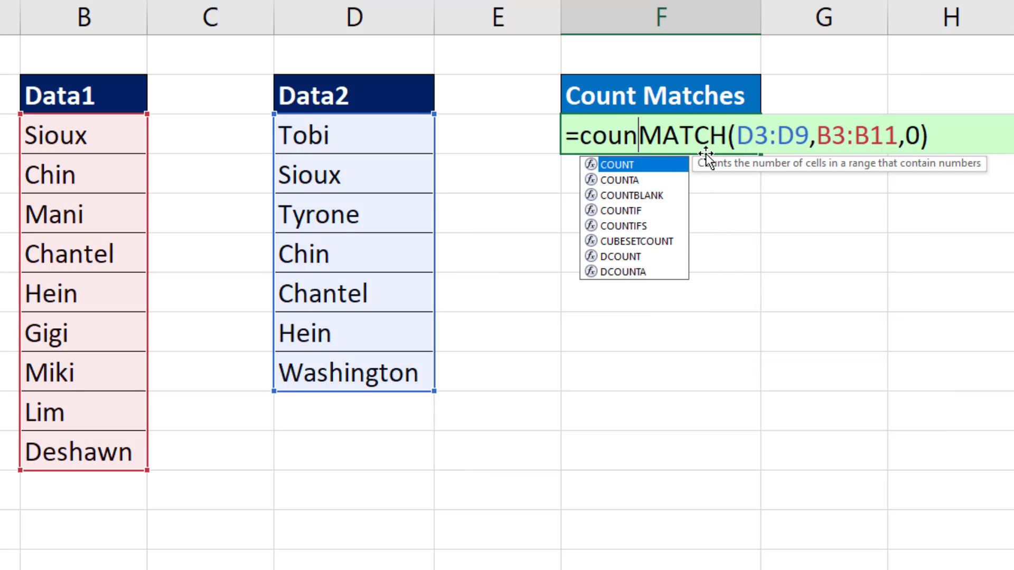
type("t")
key("Tab")
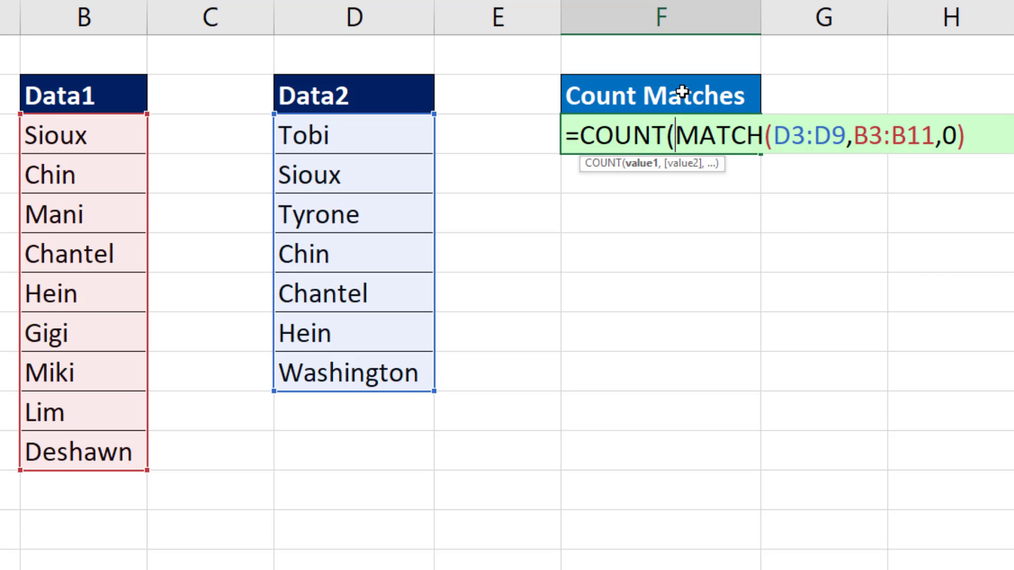
type(")")
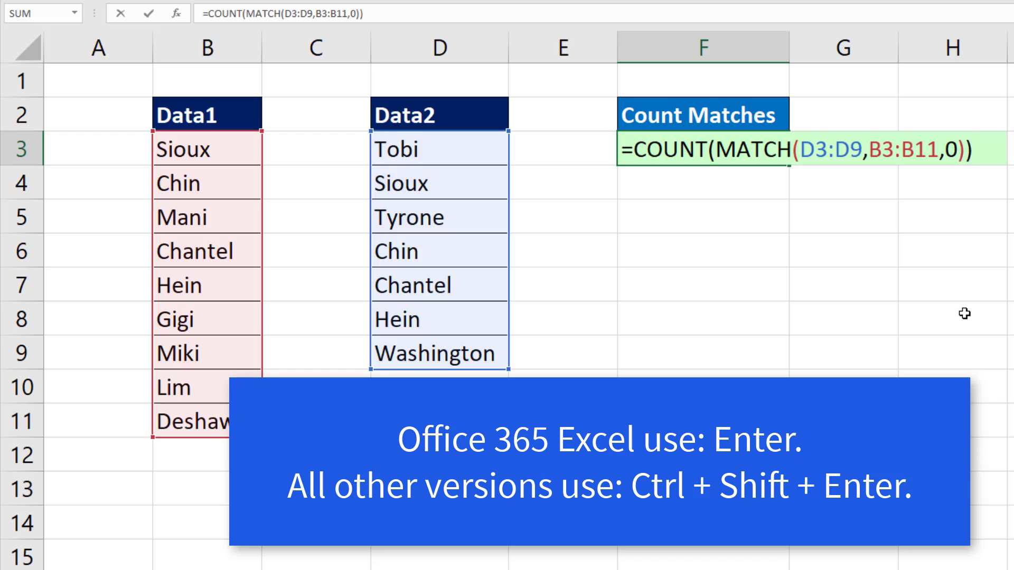
key("Return")
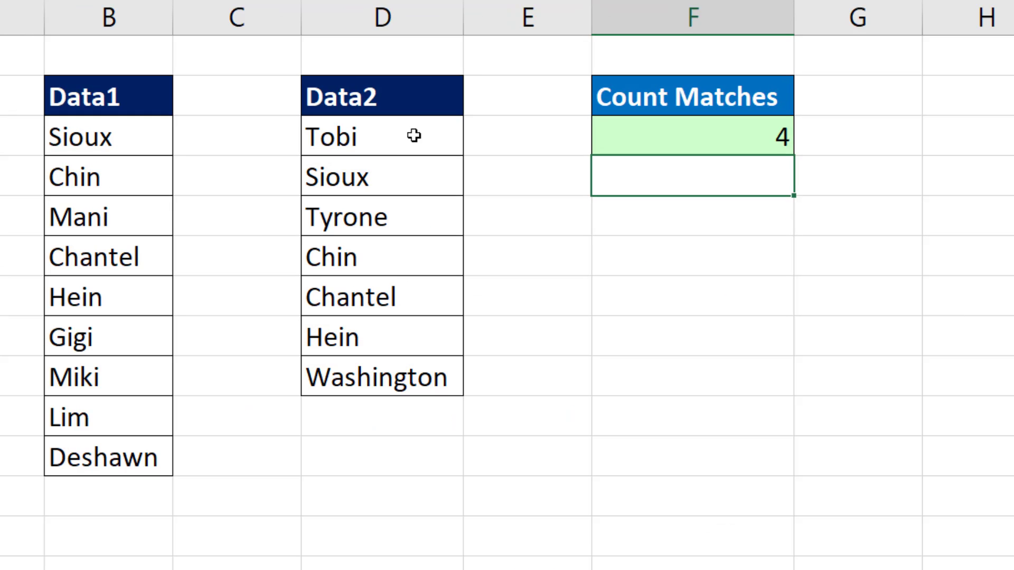
Step: For the selected D3:D9, create a new 'Use a formula to determine which cells to format' rule
left_click_drag(385, 135, 387, 368)
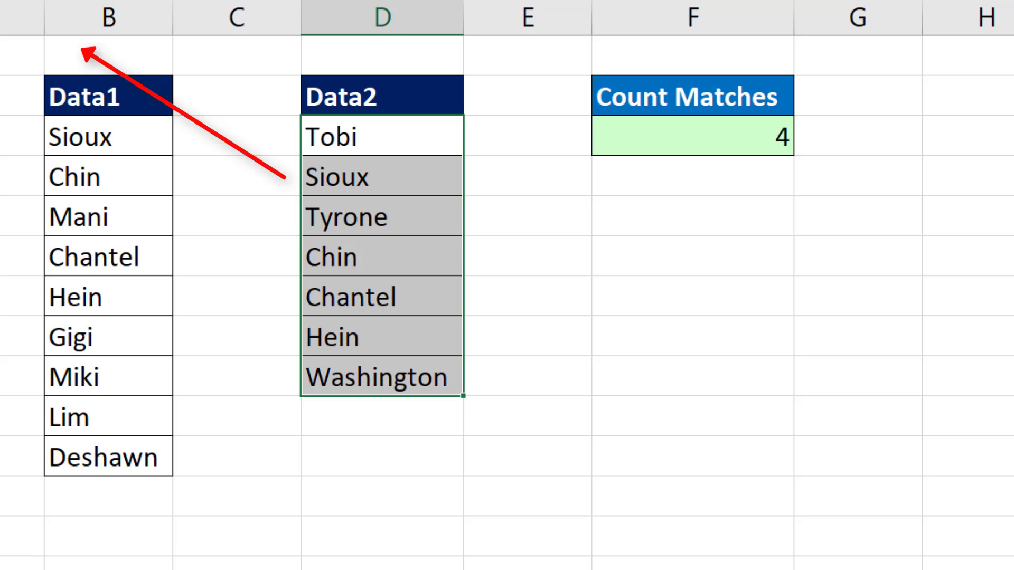
key("alt+h")
key("l")
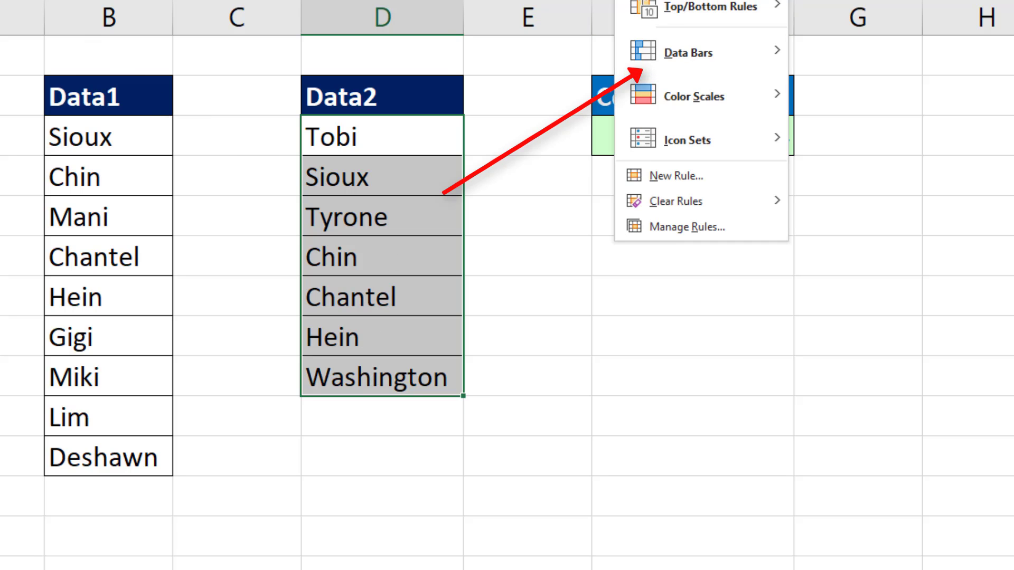
left_click(729, 179)
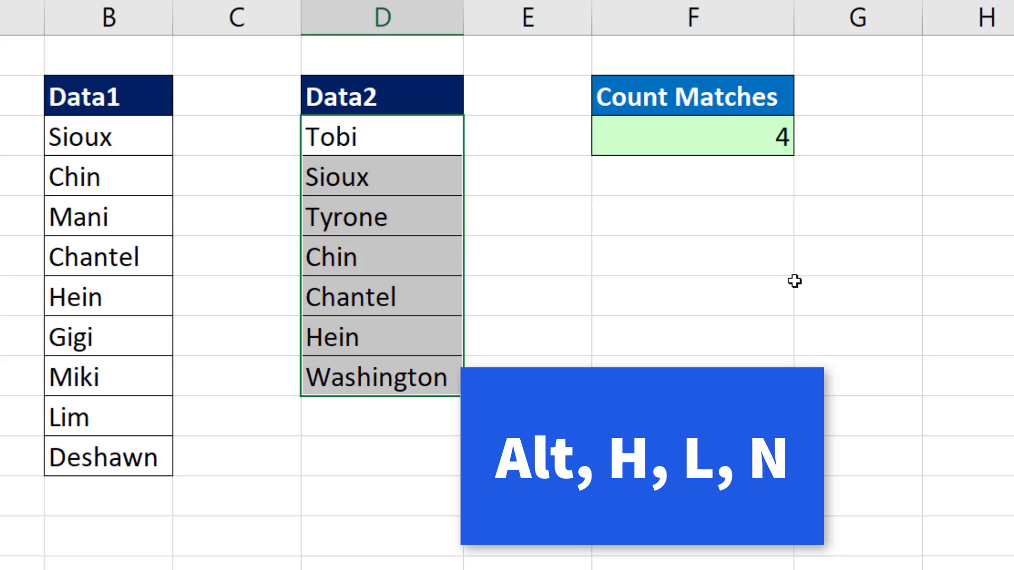
key("alt+h")
key("l")
key("n")
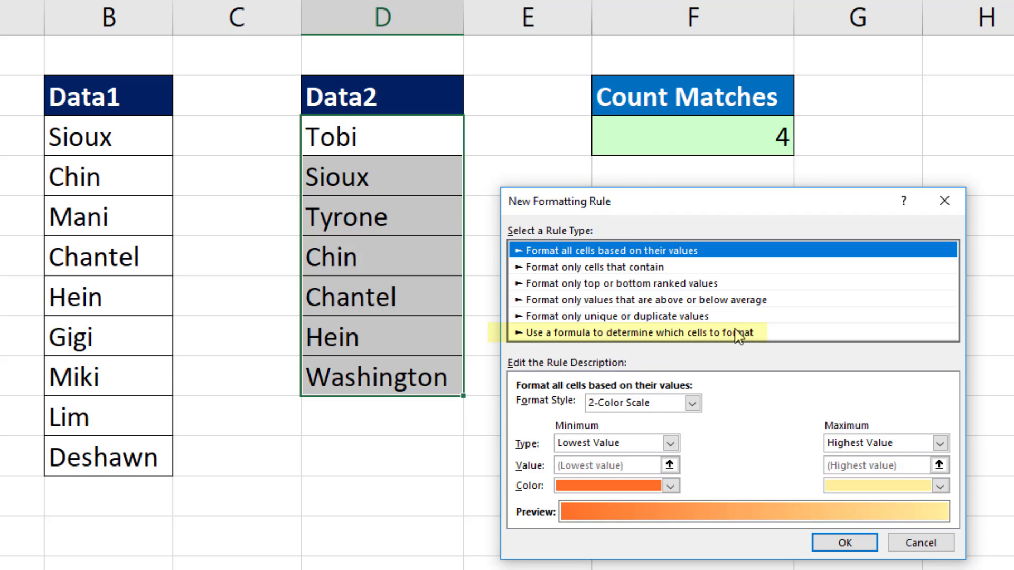
key("Page_Down")
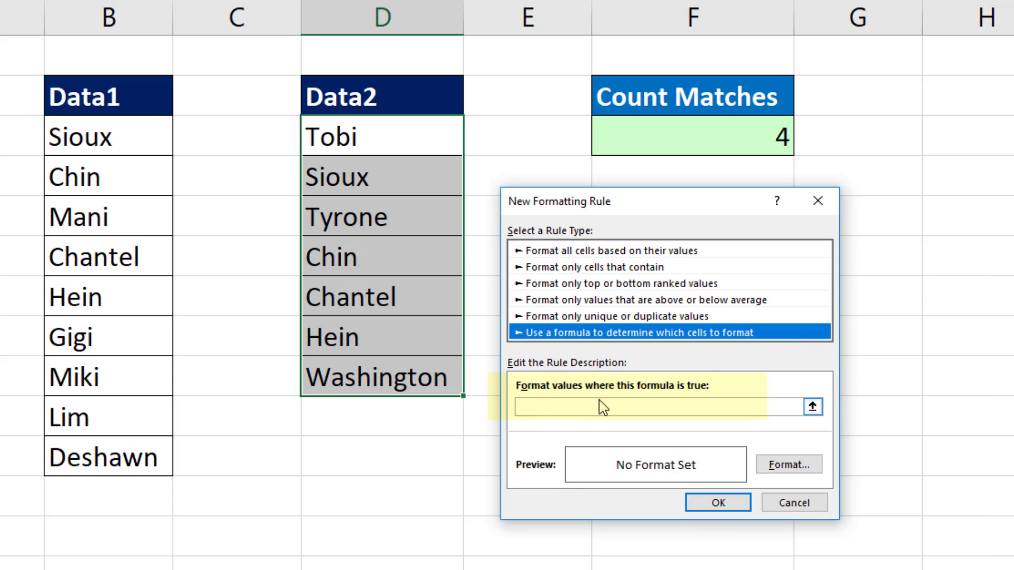
key("Tab")
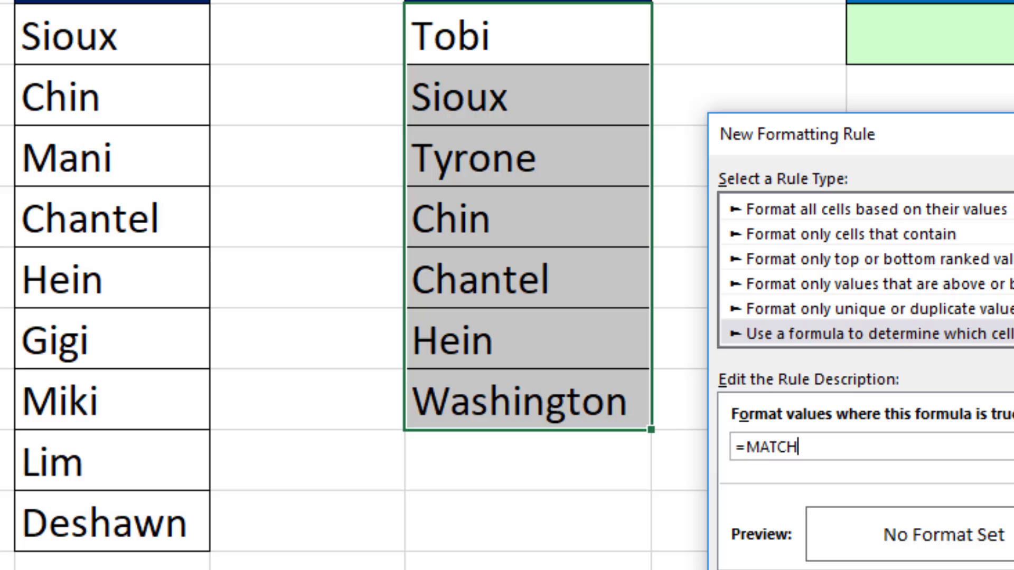
Step: Enter the rule formula =MATCH(D3,$B$3:$B$11,0) with a relative D3 reference
left_click(503, 37)
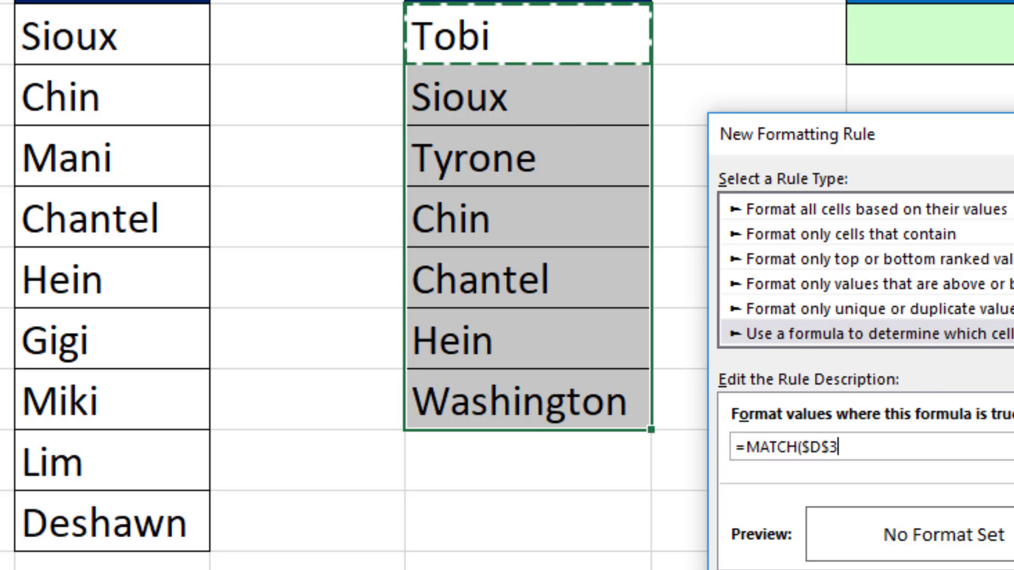
key("F4")
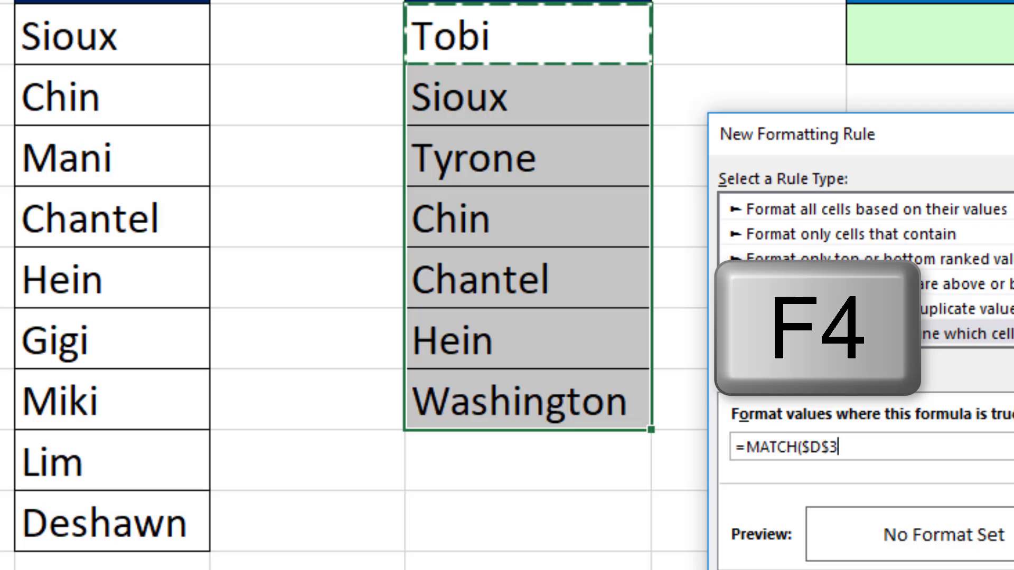
key("F4")
key("F4")
key("F4")
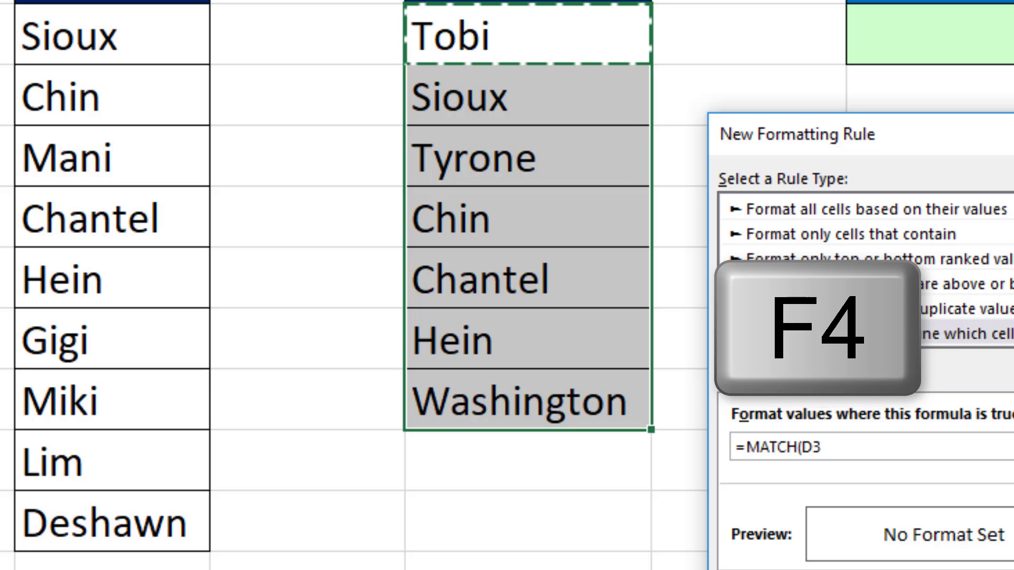
type(",")
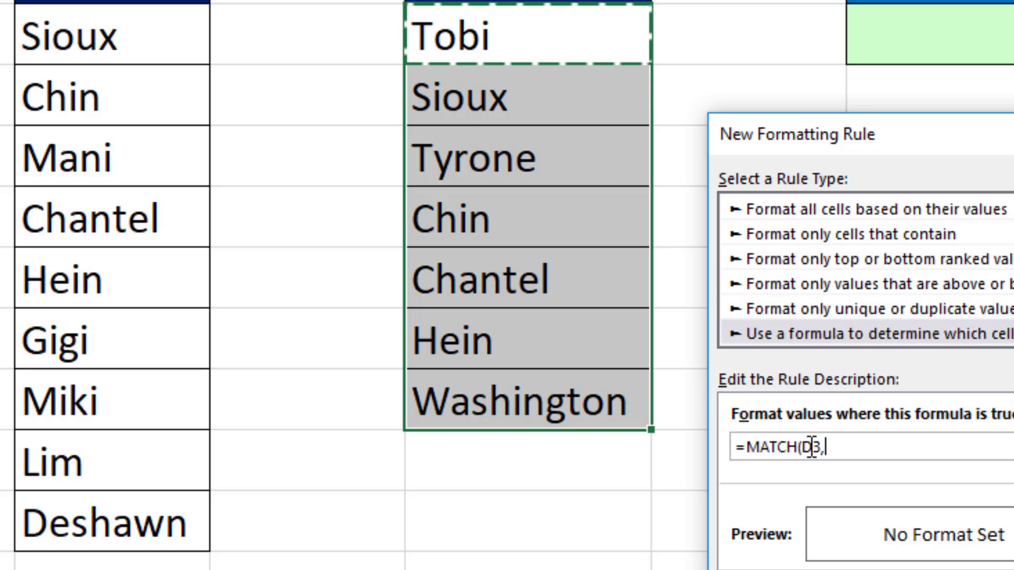
left_click_drag(137, 27, 100, 516)
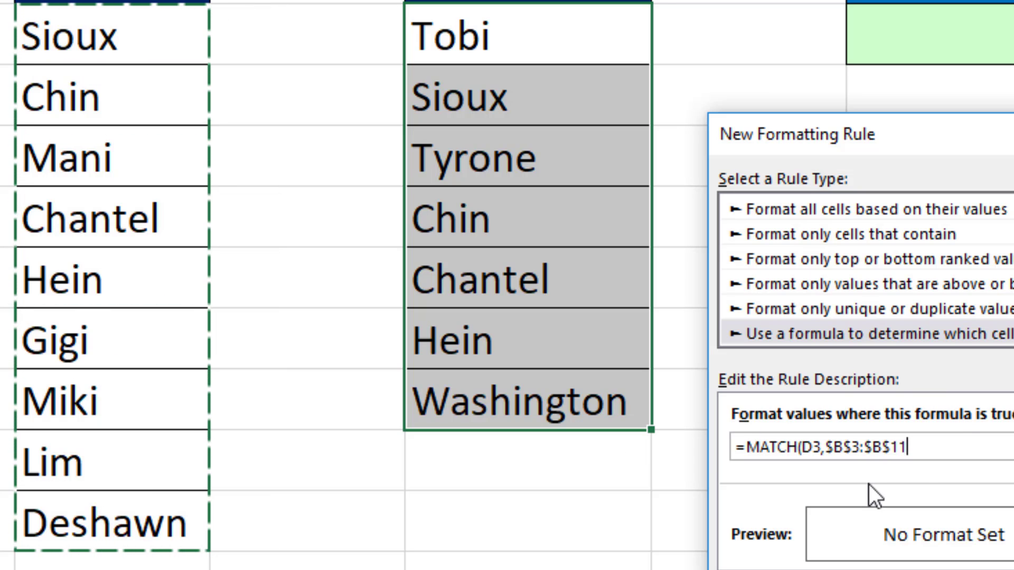
type(",0")
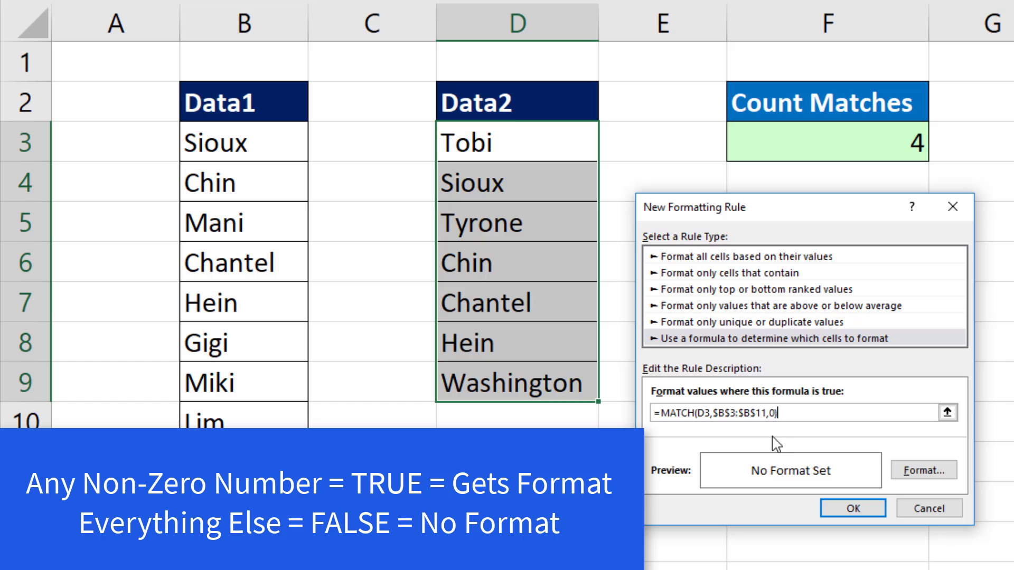
Step: Give the rule a yellow fill and apply it to the Data2 names
left_click(924, 471)
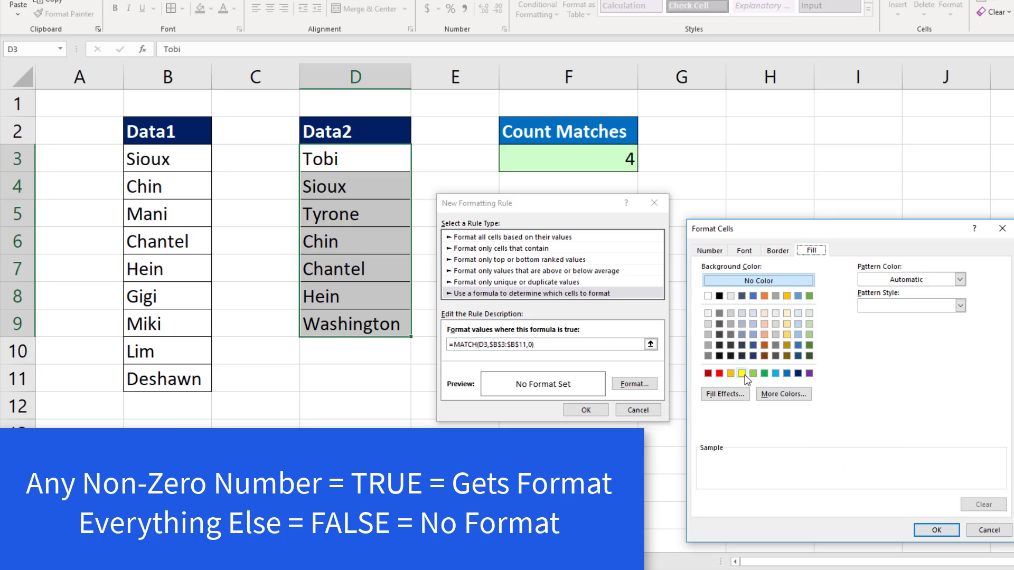
left_click(742, 373)
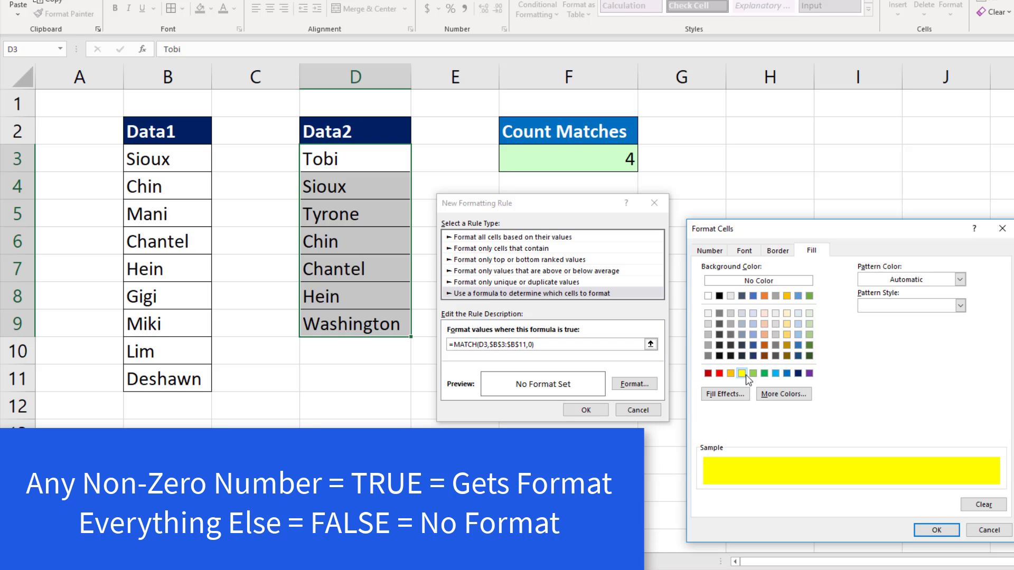
left_click(936, 531)
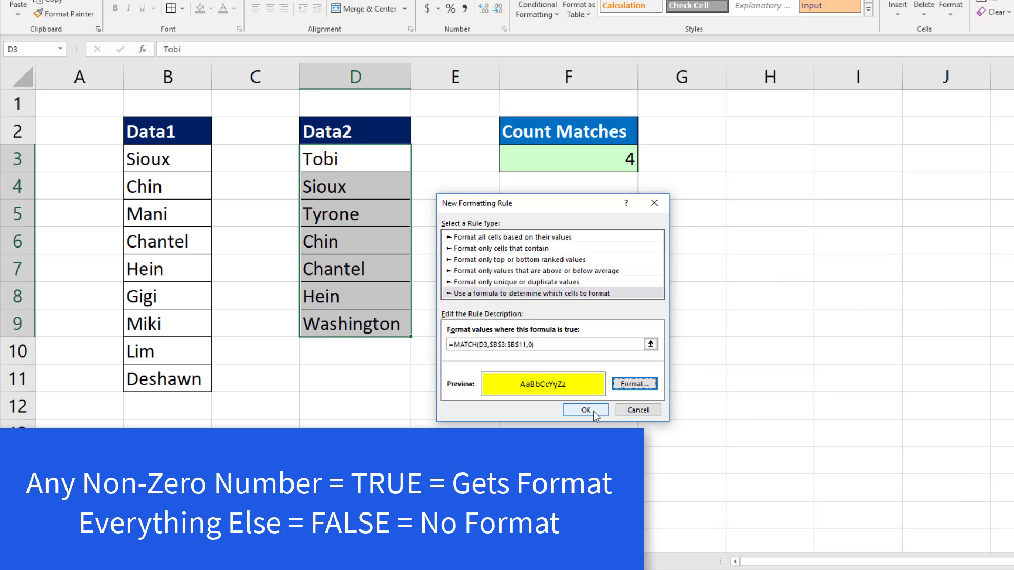
left_click(594, 411)
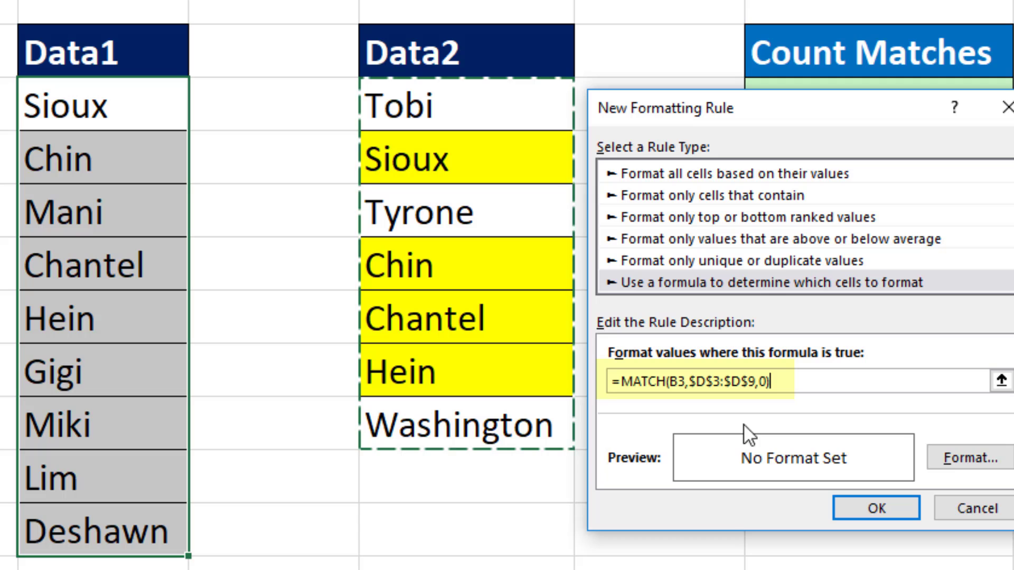
Step: Apply the yellow-fill rule =MATCH(B3,$D$3:$D$9,0) to the Data1 names B3:B11
left_click(966, 460)
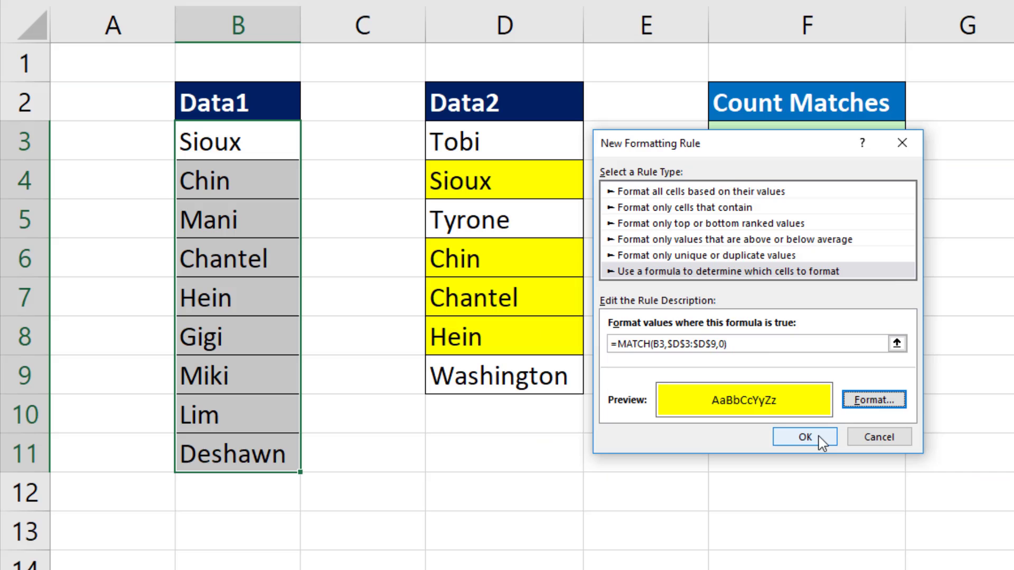
left_click(904, 506)
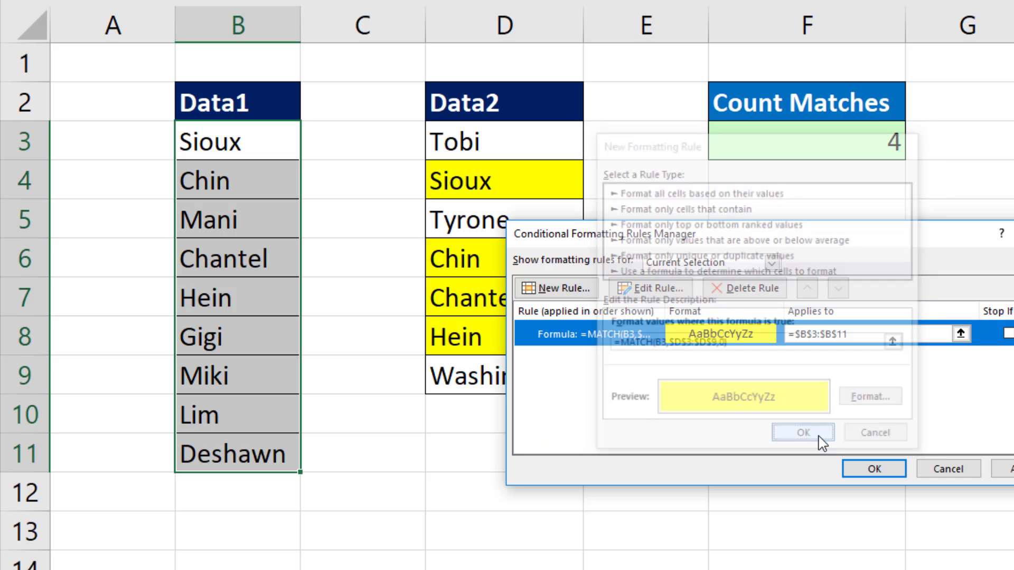
left_click(860, 476)
Step: Change B8 from Gigi to Tobi so the match count rises to 5
left_click(255, 340)
type("To")
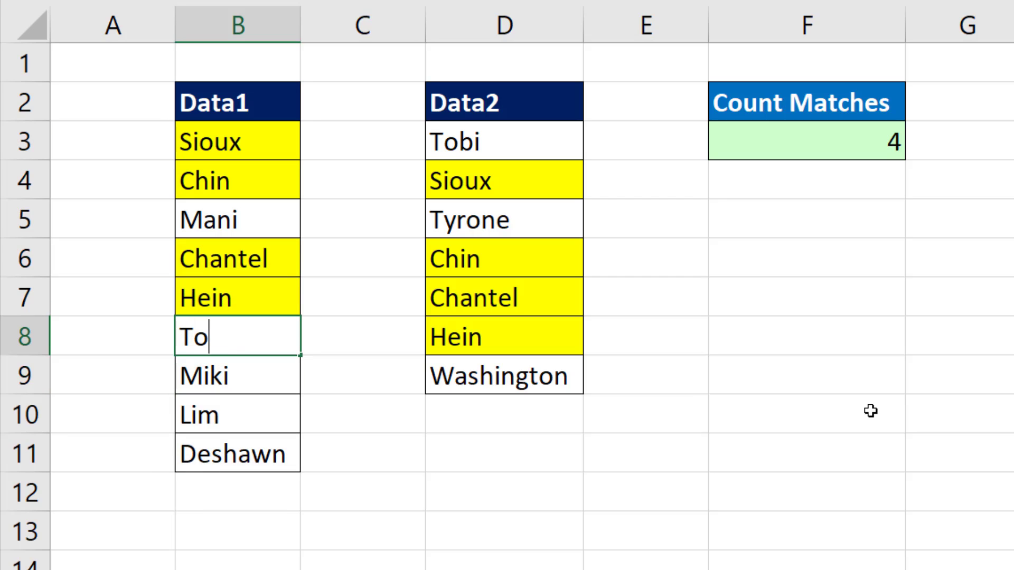
type("bi")
key("Return")
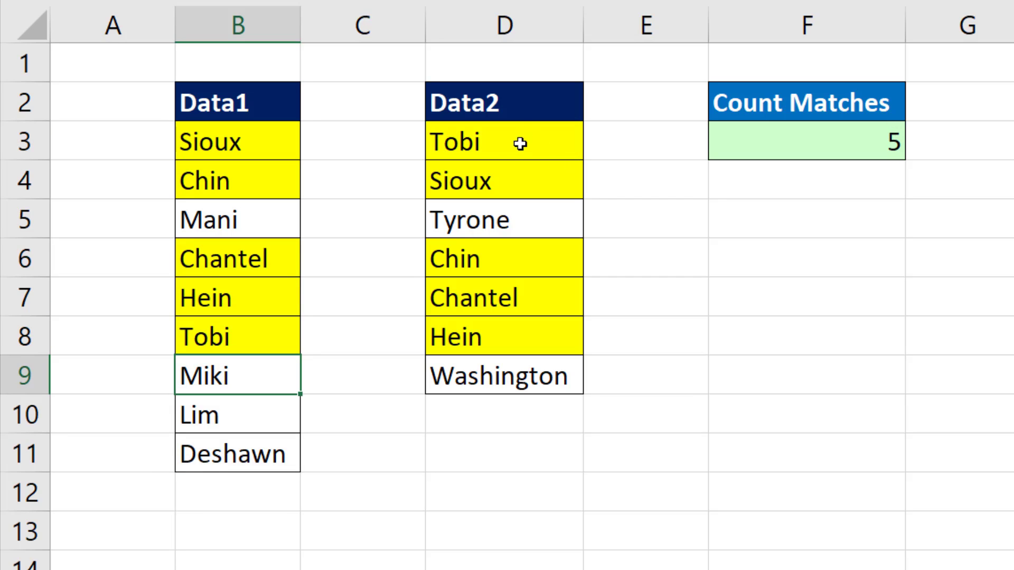